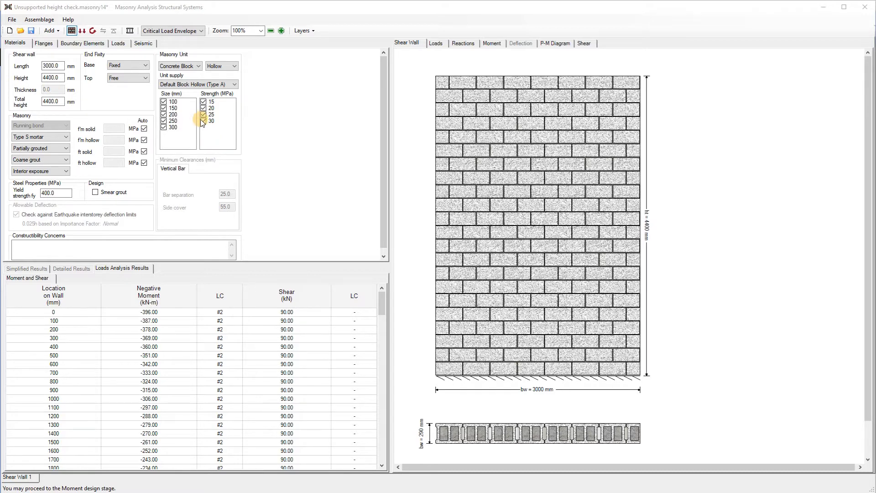
- Review the wall's applied loads and display the diagram of the earthquake point load Load1
{"action": "left_click", "coordinate": [118, 43]}
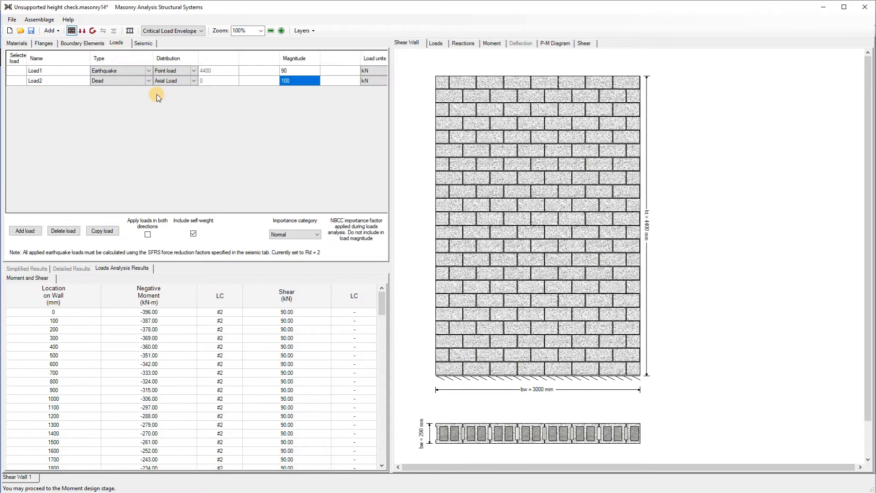
{"action": "left_click", "coordinate": [16, 71]}
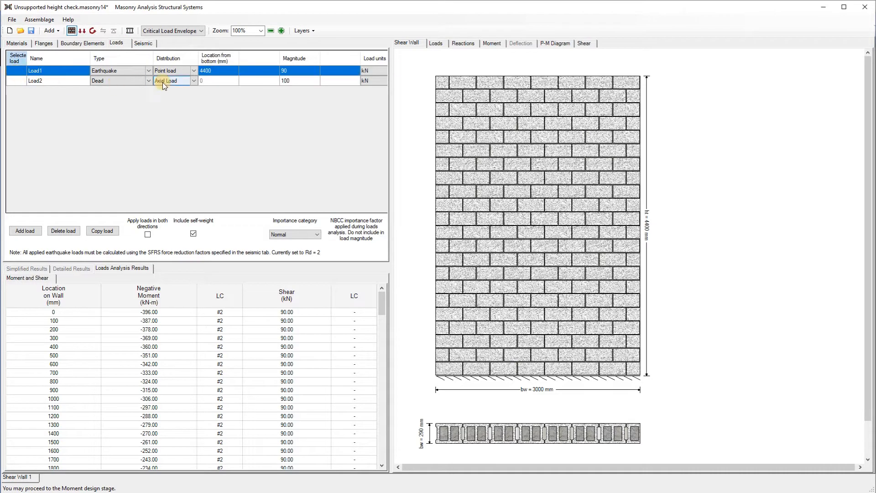
{"action": "left_click", "coordinate": [435, 43]}
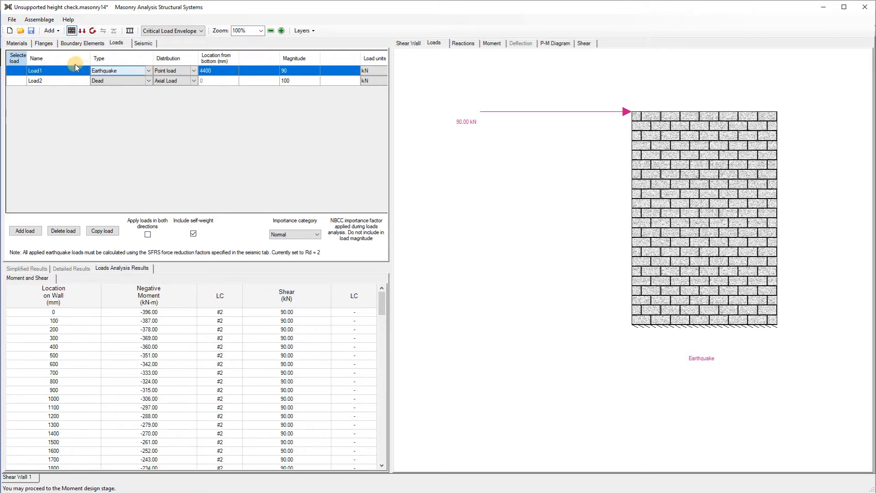
- Set the ductility for the equivalent static seismic method to Moderately Ductile
{"action": "left_click", "coordinate": [144, 44]}
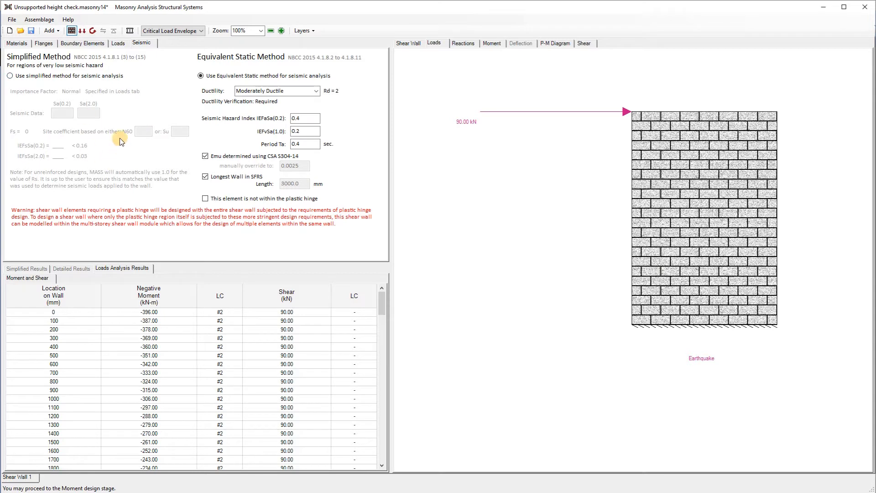
{"action": "left_click", "coordinate": [315, 90]}
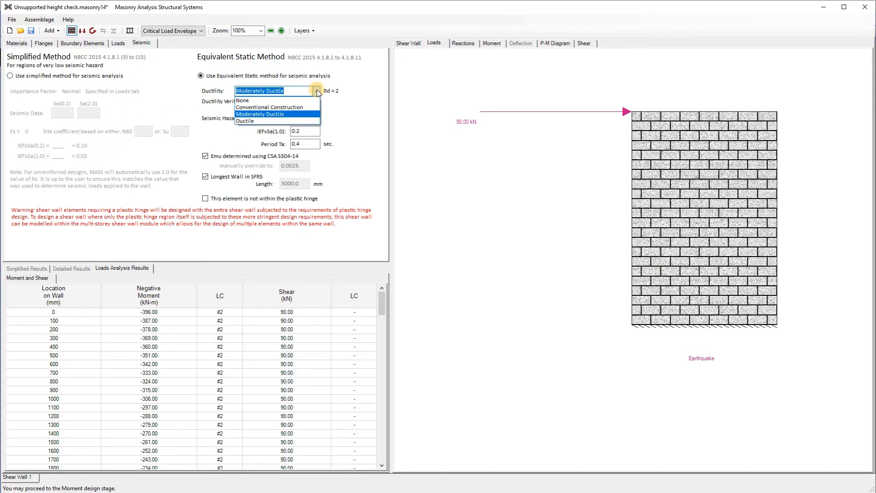
{"action": "left_click", "coordinate": [282, 112]}
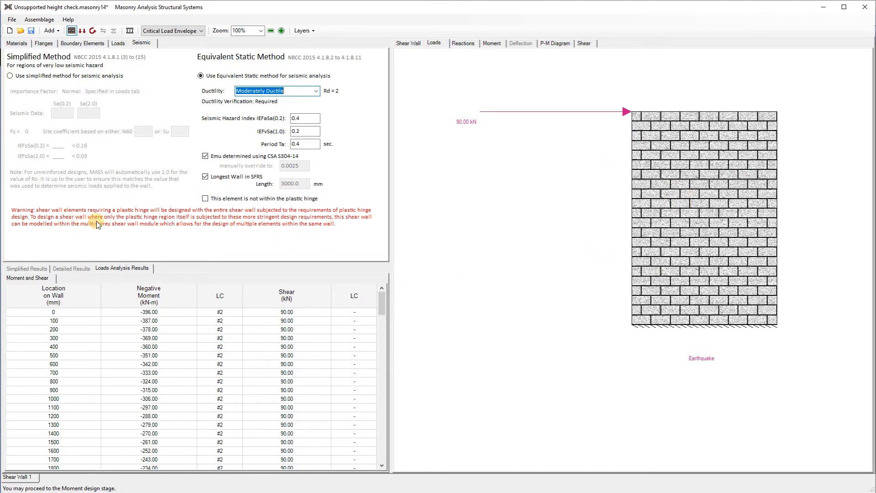
- Run the moment and deflection design with the current loads and review the moment design summary
{"action": "left_click", "coordinate": [81, 31]}
{"action": "left_click", "coordinate": [94, 30]}
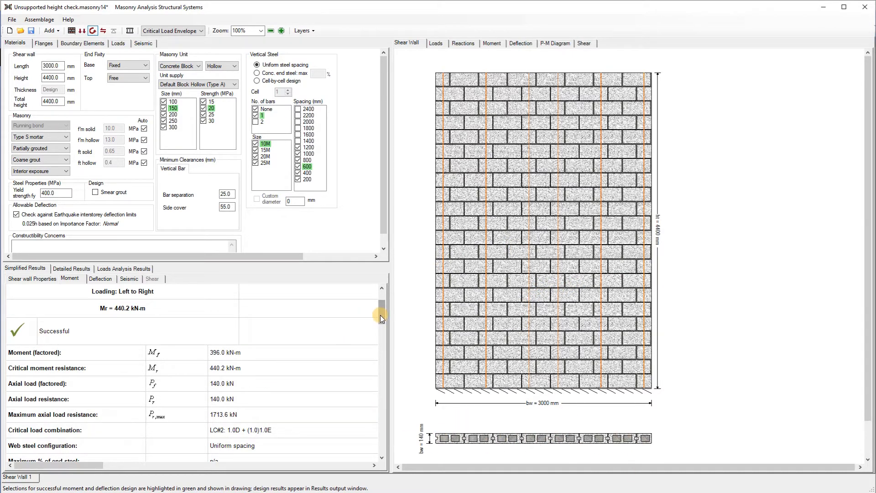
{"action": "mouse_move", "coordinate": [380, 315]}
{"action": "left_mouse_down"}
{"action": "mouse_move", "coordinate": [374, 377]}
{"action": "mouse_move", "coordinate": [376, 305]}
{"action": "left_mouse_up"}
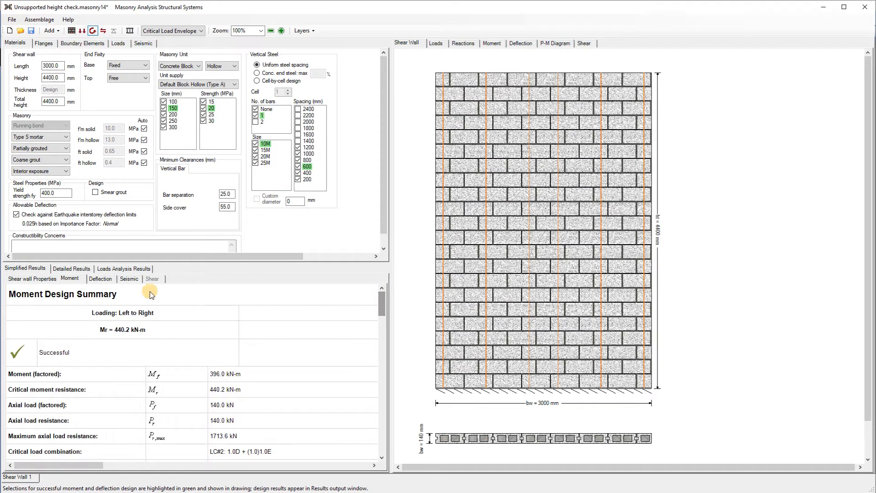
- Review the simplified seismic and deflection results together with the deflected shape and the P-M interaction diagram
{"action": "left_click", "coordinate": [129, 279]}
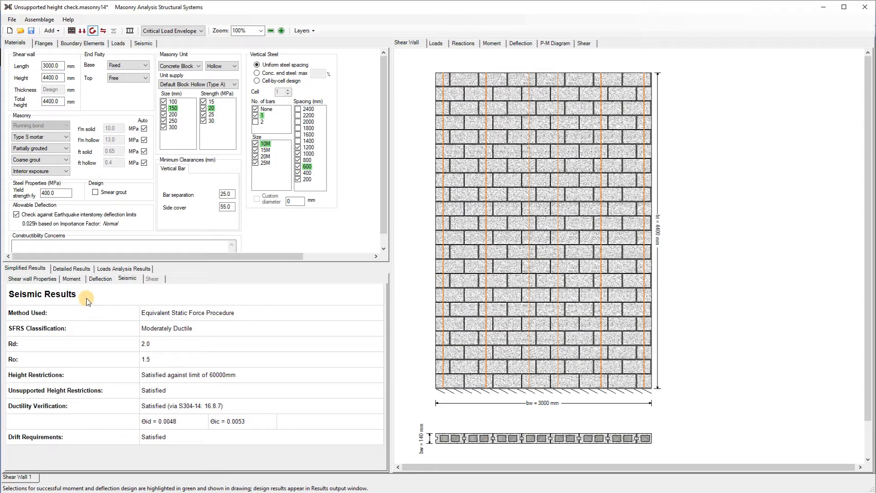
{"action": "left_click", "coordinate": [97, 279]}
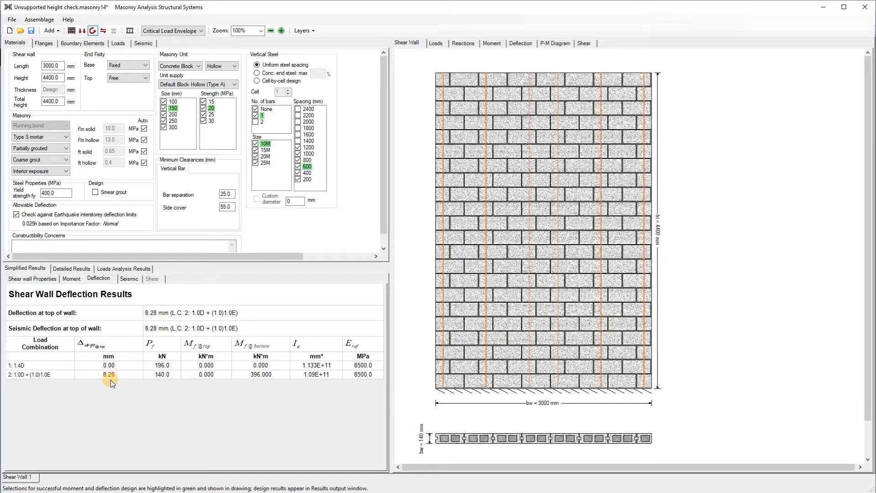
{"action": "left_click", "coordinate": [520, 45]}
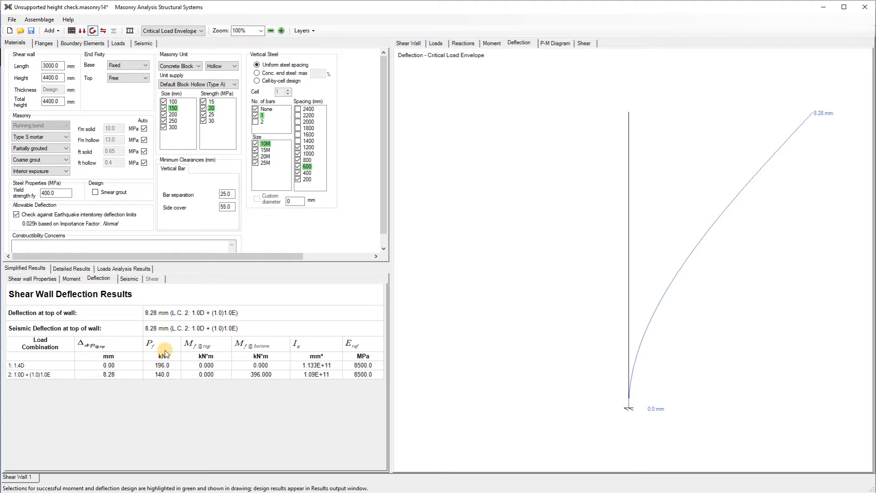
{"action": "left_click", "coordinate": [127, 283]}
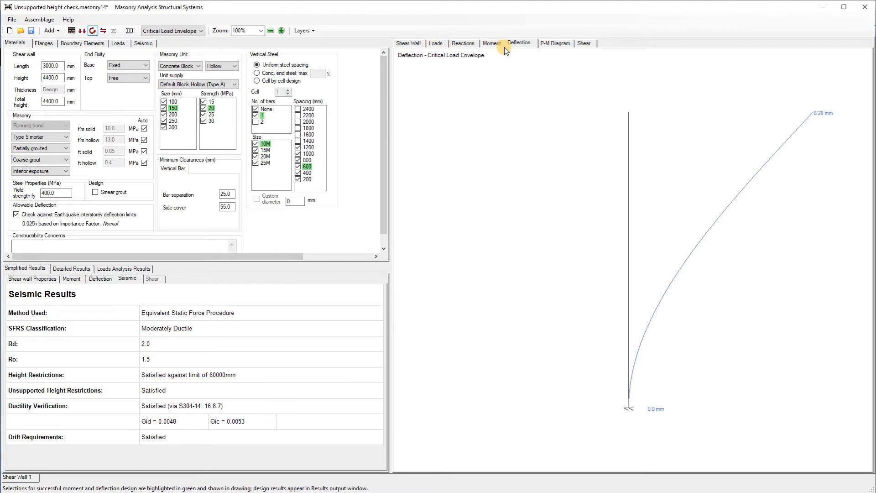
{"action": "left_click", "coordinate": [562, 43]}
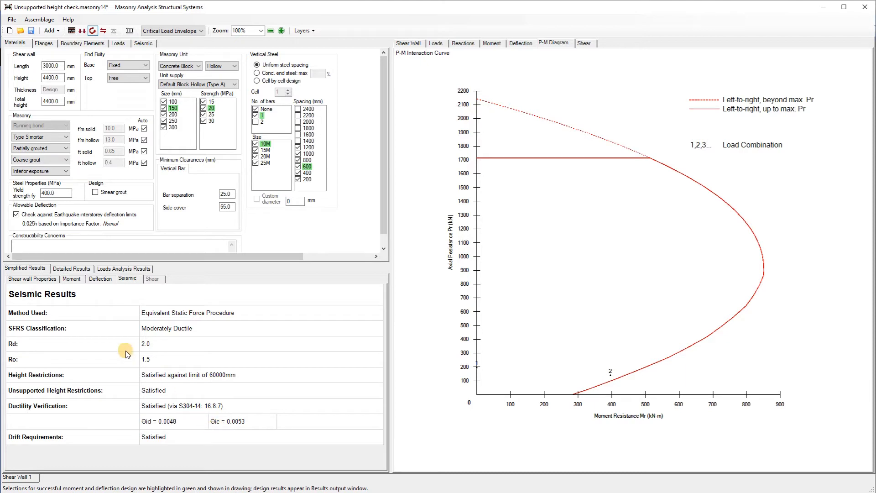
- Examine the unsupported height-to-thickness ratio and its maximum allowable value in the detailed seismic results
{"action": "left_click", "coordinate": [82, 269]}
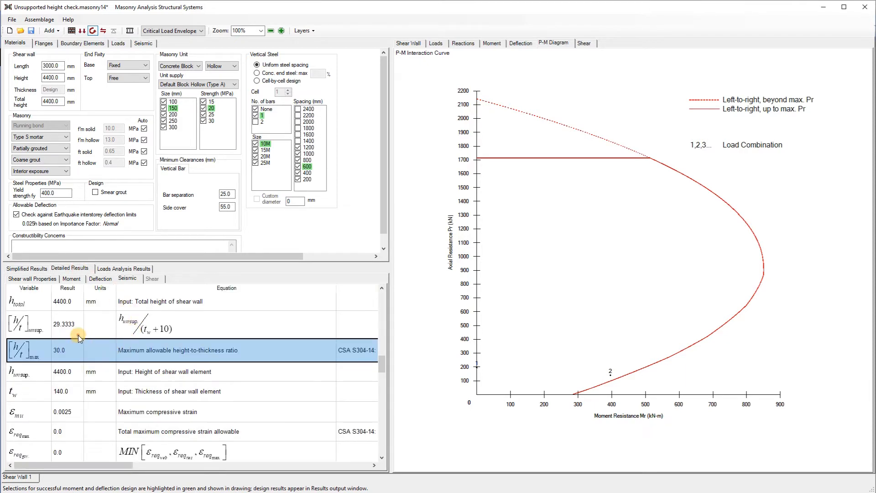
{"action": "left_click", "coordinate": [137, 325]}
{"action": "scroll", "coordinate": [138, 361], "scroll_direction": "up", "scroll_amount": 2}
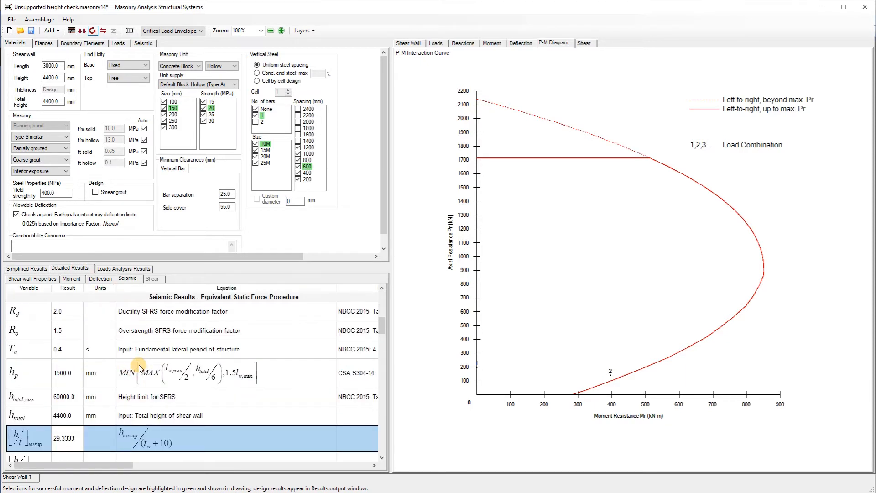
{"action": "scroll", "coordinate": [139, 365], "scroll_direction": "down", "scroll_amount": 2}
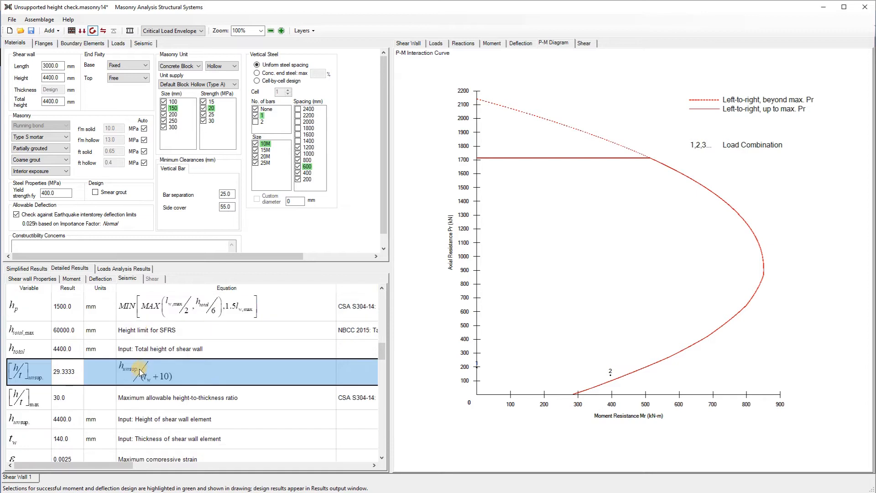
{"action": "left_click", "coordinate": [63, 397]}
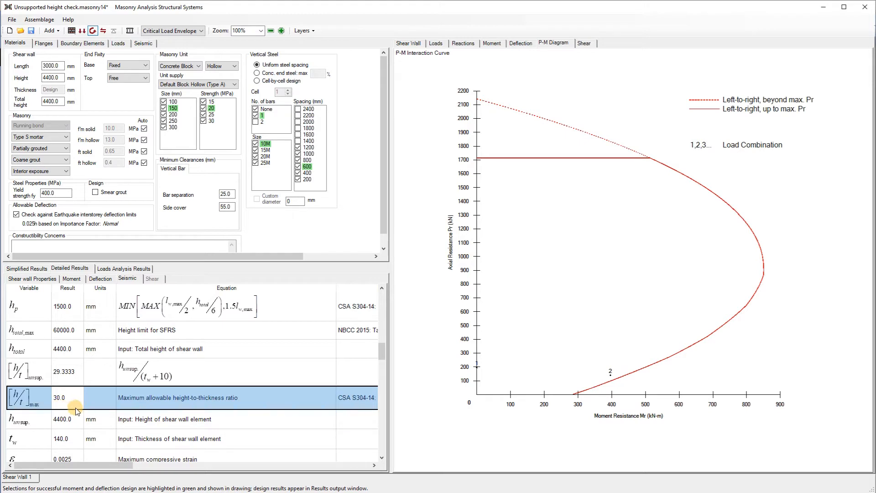
- Examine the top-of-wall deflection and the inelastic rotational capacity θic in the detailed ductility verification
{"action": "scroll", "coordinate": [110, 383], "scroll_direction": "down", "scroll_amount": 2}
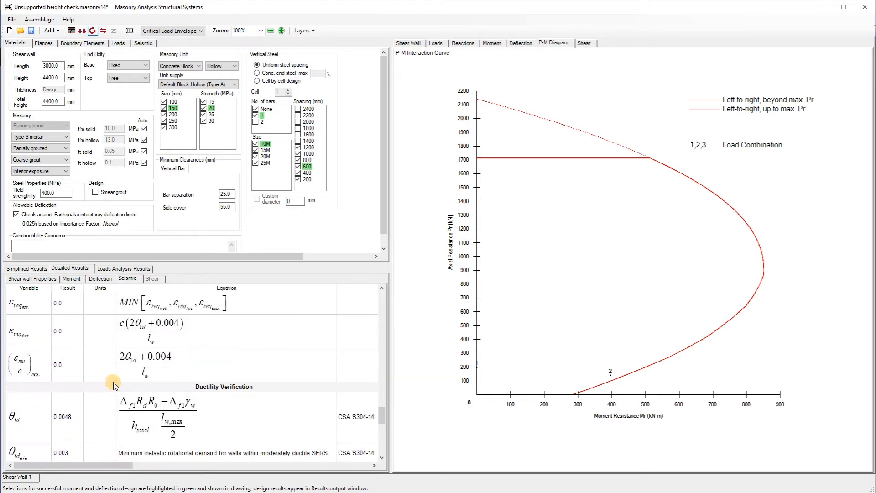
{"action": "scroll", "coordinate": [111, 335], "scroll_direction": "down", "scroll_amount": 1}
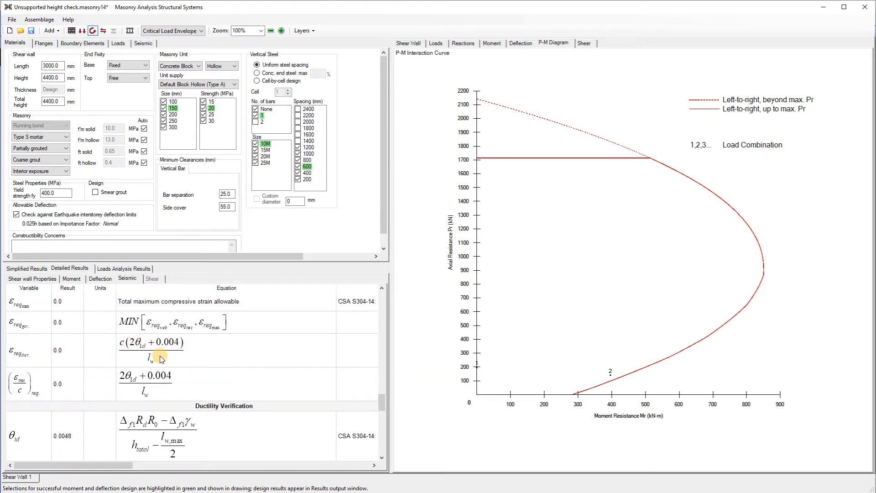
{"action": "scroll", "coordinate": [148, 372], "scroll_direction": "down", "scroll_amount": 5}
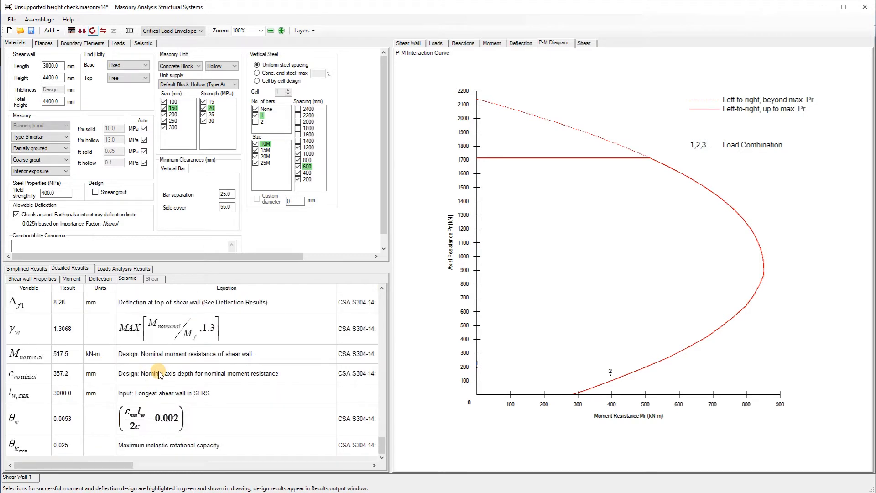
{"action": "left_click", "coordinate": [29, 306]}
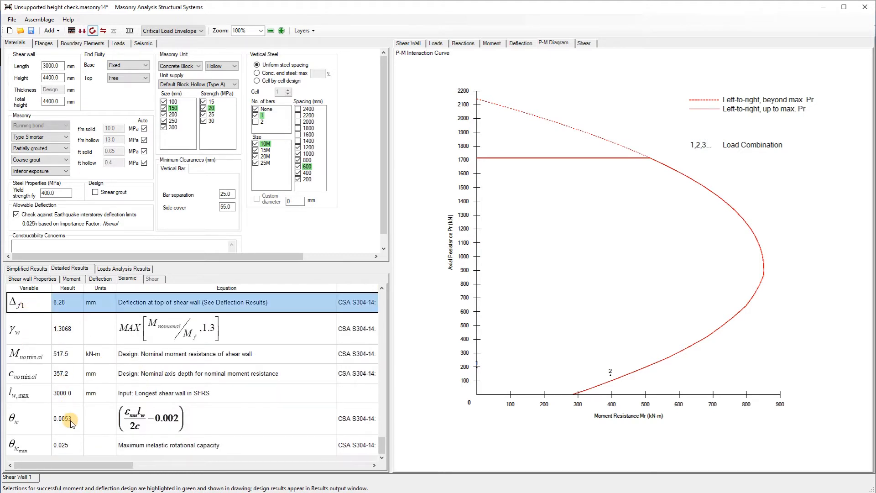
{"action": "left_click", "coordinate": [40, 426]}
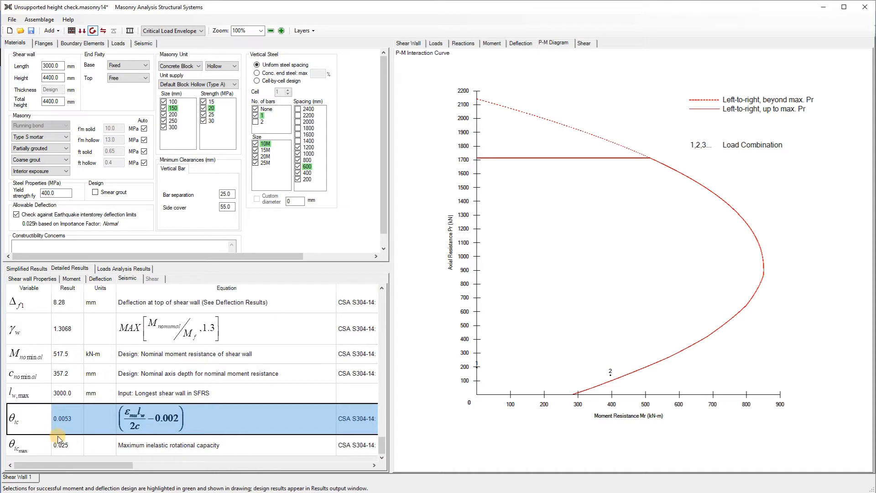
{"action": "left_click", "coordinate": [74, 427]}
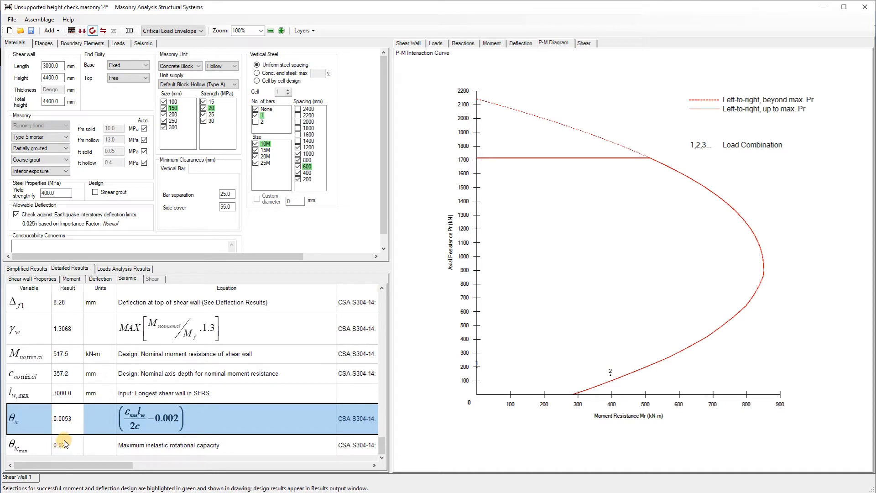
{"action": "left_click", "coordinate": [165, 411]}
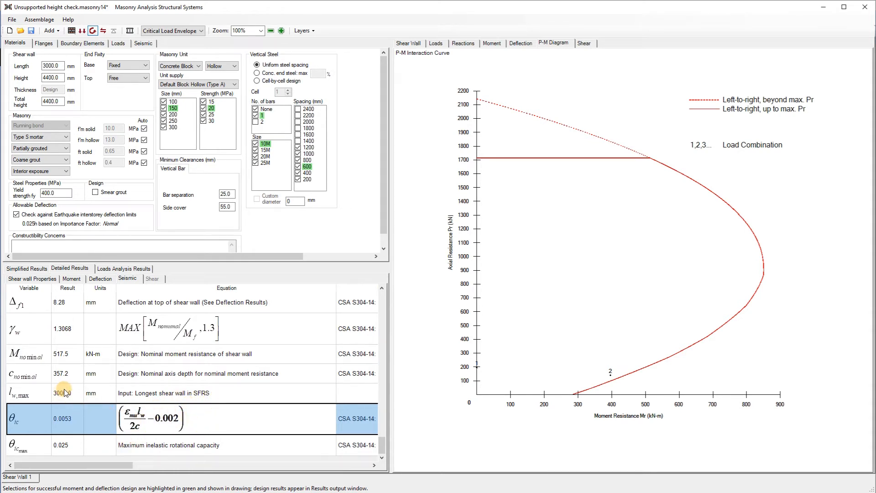
- Examine the rotational demand, overstrength factor γw and nominal moment resistance in the detailed ductility verification
{"action": "scroll", "coordinate": [73, 401], "scroll_direction": "up", "scroll_amount": 3}
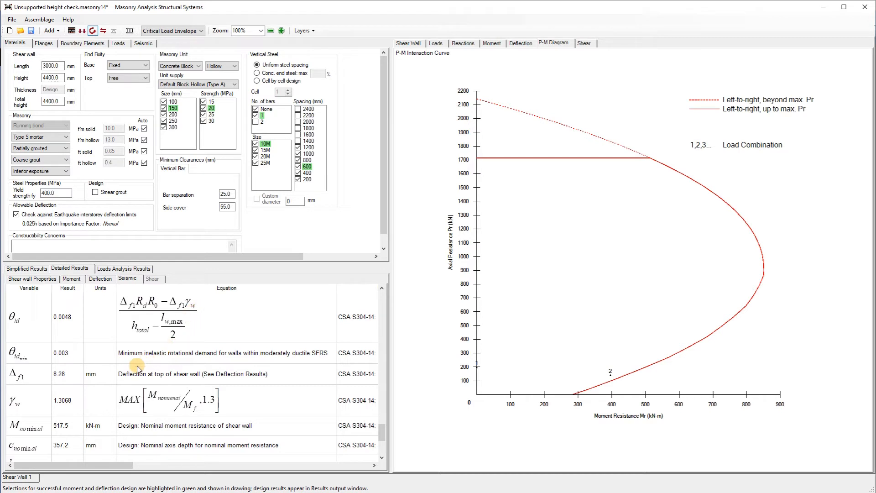
{"action": "left_click", "coordinate": [65, 404]}
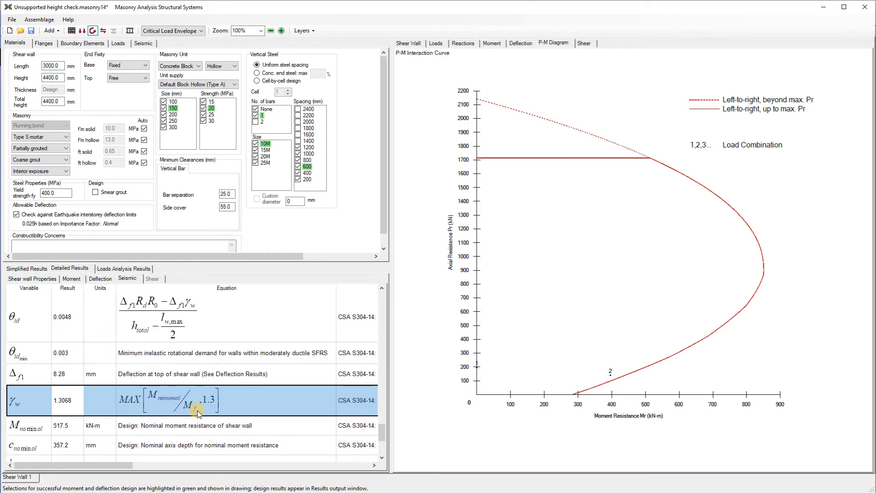
{"action": "left_click", "coordinate": [67, 426]}
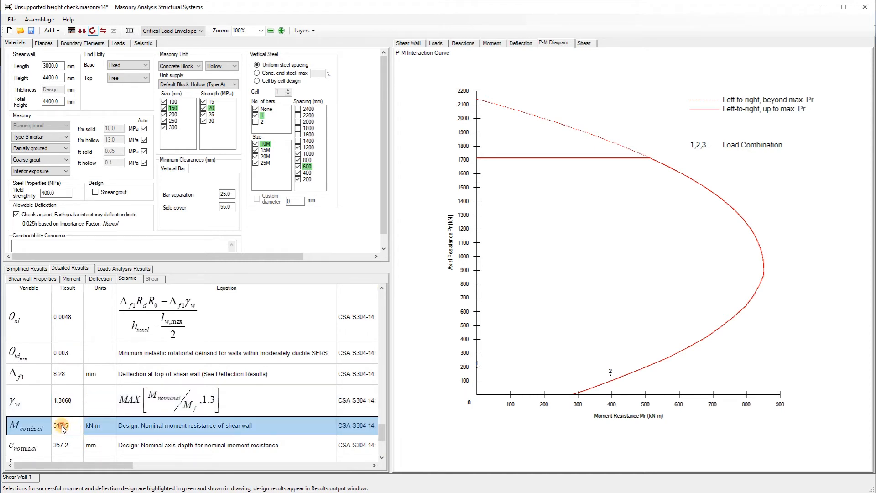
{"action": "left_click", "coordinate": [63, 391]}
{"action": "scroll", "coordinate": [69, 389], "scroll_direction": "up", "scroll_amount": 3}
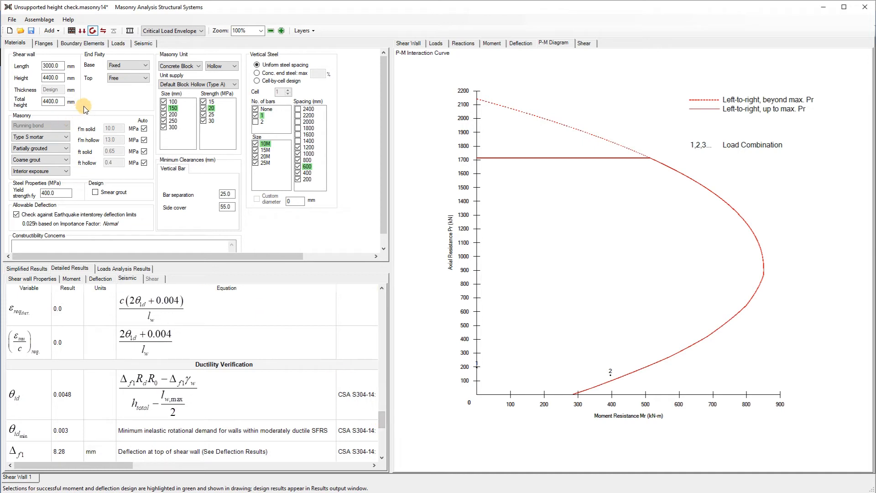
{"action": "left_click_drag", "start_coordinate": [382, 421], "coordinate": [388, 448]}
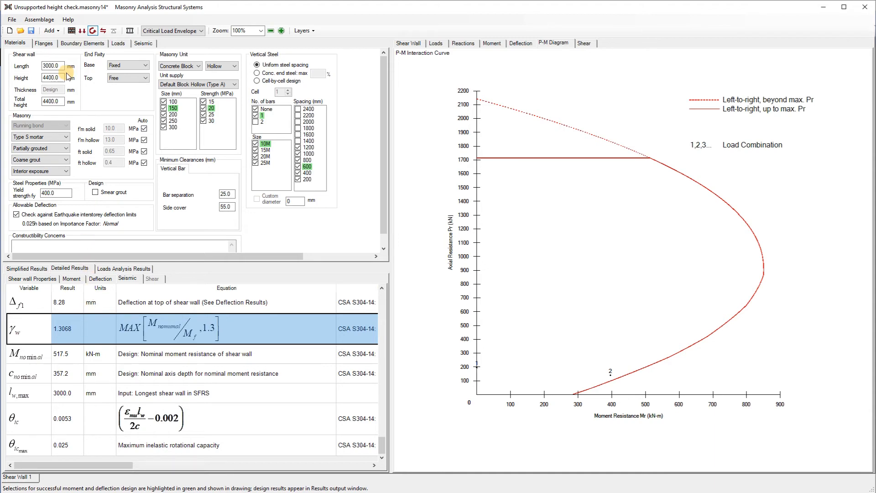
- Return to the loads stage and set the magnitude of the dead axial load Load2 to 400 kN
{"action": "left_click", "coordinate": [72, 31]}
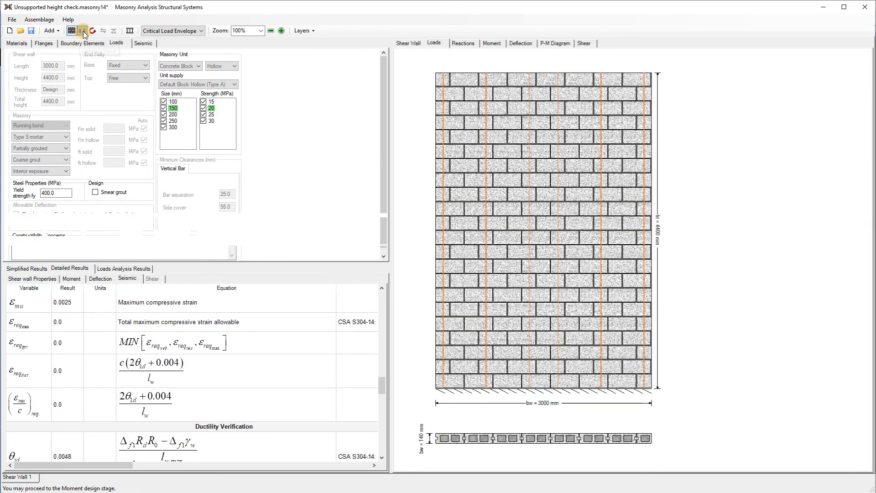
{"action": "left_click", "coordinate": [82, 31]}
{"action": "left_click", "coordinate": [284, 80]}
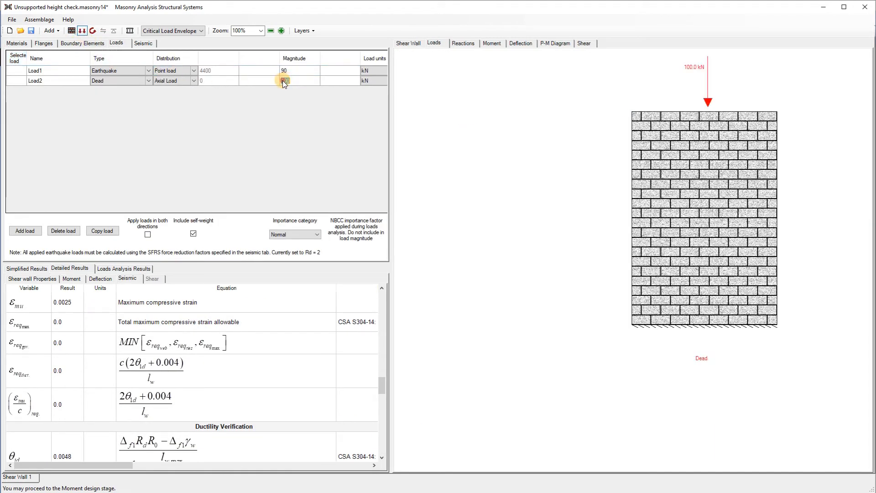
{"action": "left_click", "coordinate": [283, 81]}
{"action": "left_click", "coordinate": [407, 44]}
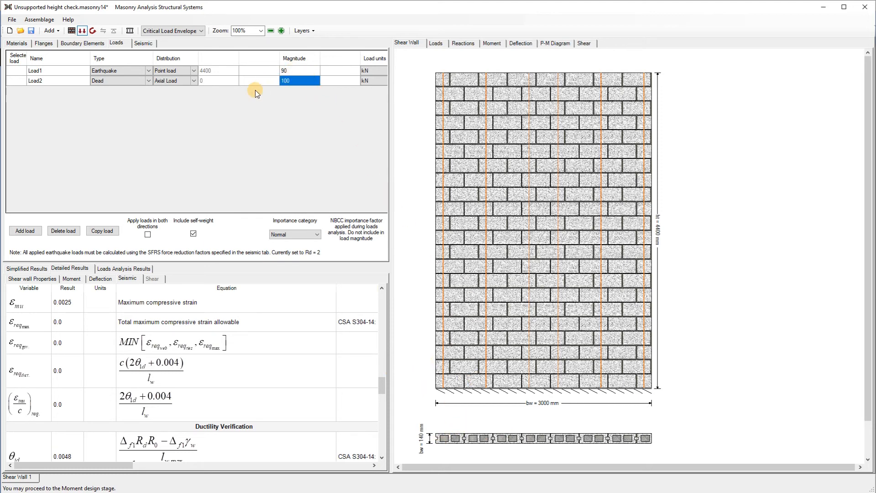
{"action": "left_click", "coordinate": [283, 82]}
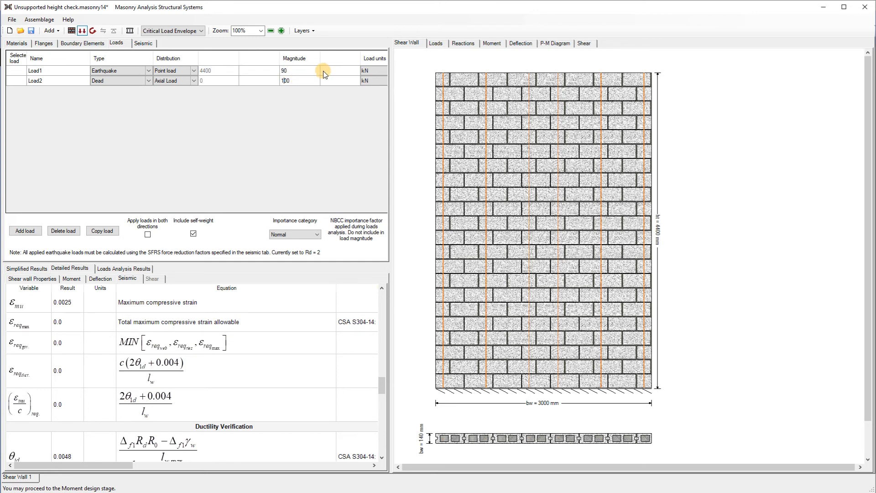
{"action": "type", "text": "4"}
{"action": "key", "text": "Return"}
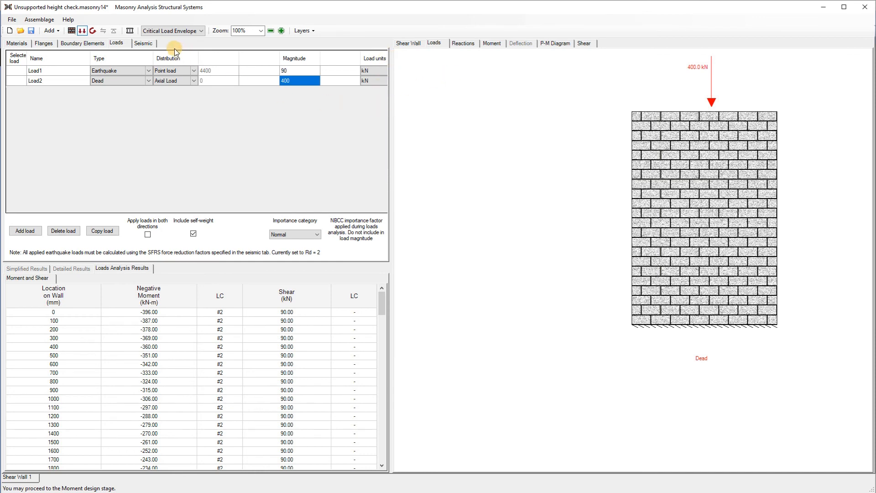
- Rerun the moment and deflection design with the updated axial load and review the moment summary and neutral axis depth
{"action": "left_click", "coordinate": [92, 31]}
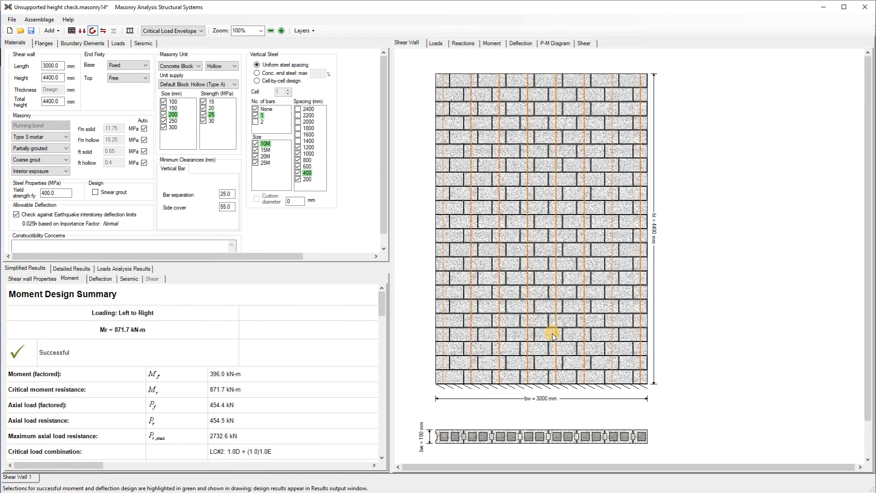
{"action": "left_click_drag", "start_coordinate": [382, 303], "coordinate": [384, 377]}
{"action": "left_click", "coordinate": [143, 413]}
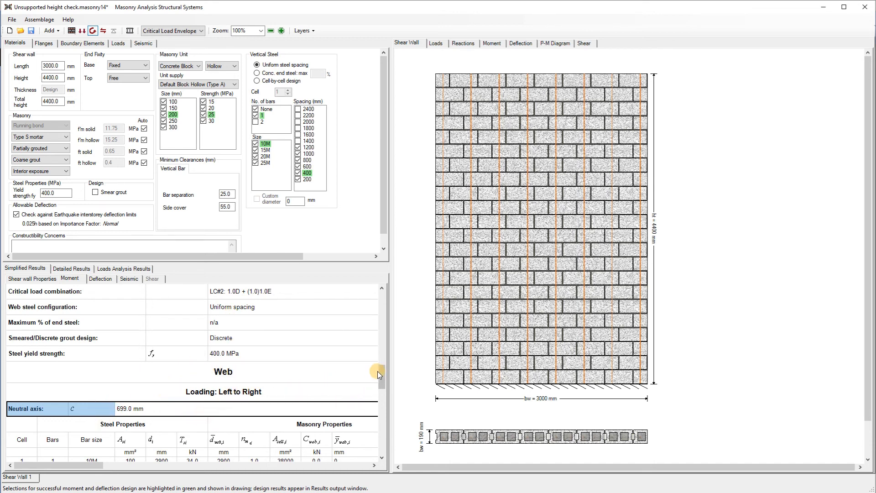
{"action": "left_click_drag", "start_coordinate": [377, 371], "coordinate": [379, 294]}
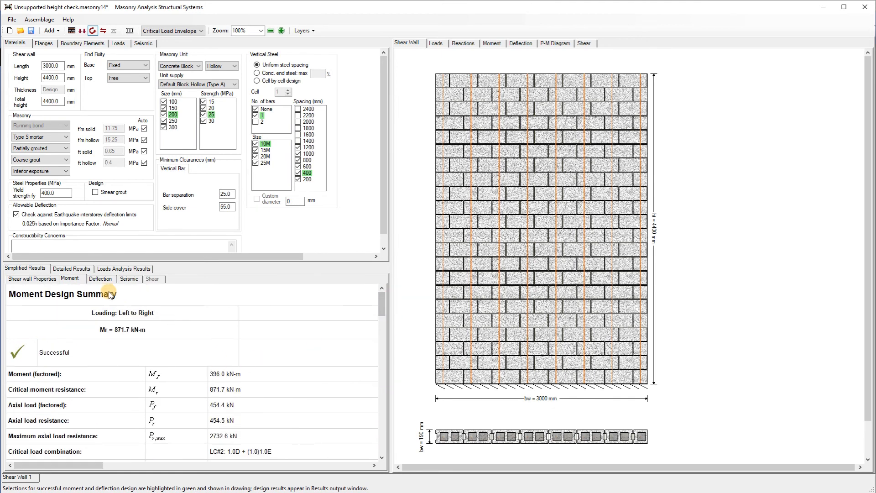
- Check the redesigned wall's unsupported height and ductility verification in the simplified and detailed seismic results
{"action": "left_click", "coordinate": [128, 279]}
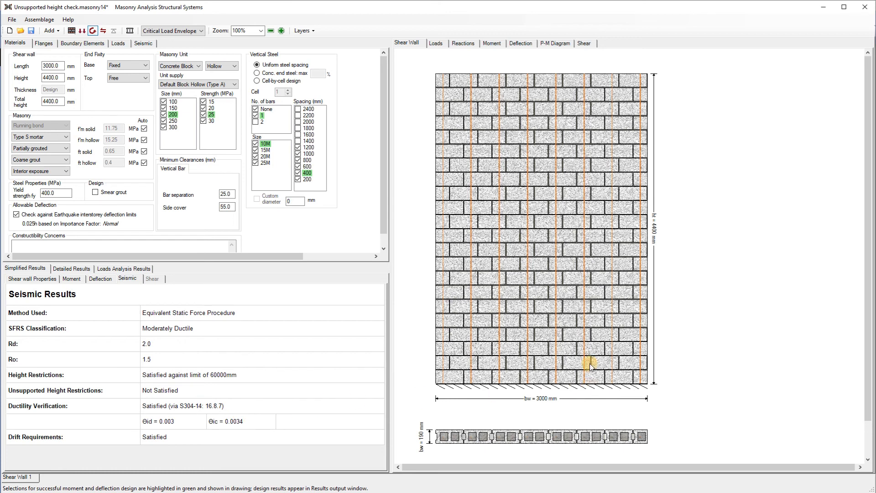
{"action": "left_click", "coordinate": [242, 405]}
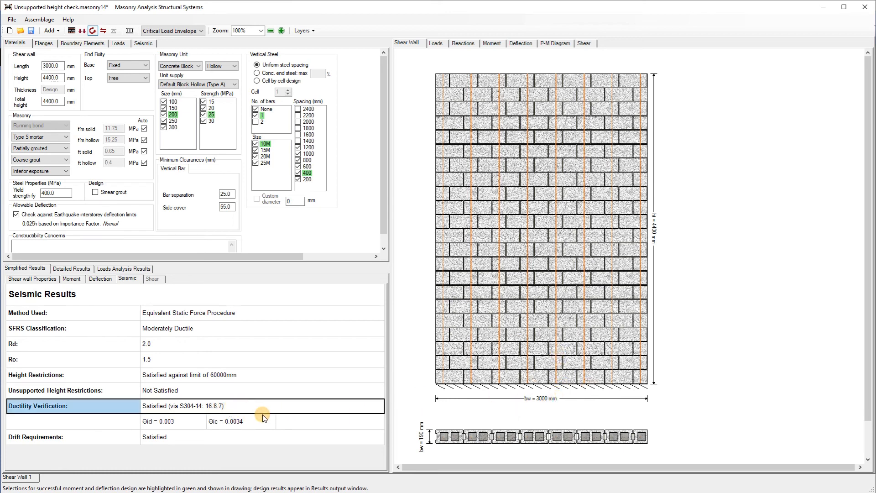
{"action": "left_click", "coordinate": [87, 268]}
{"action": "scroll", "coordinate": [230, 372], "scroll_direction": "down", "scroll_amount": 5}
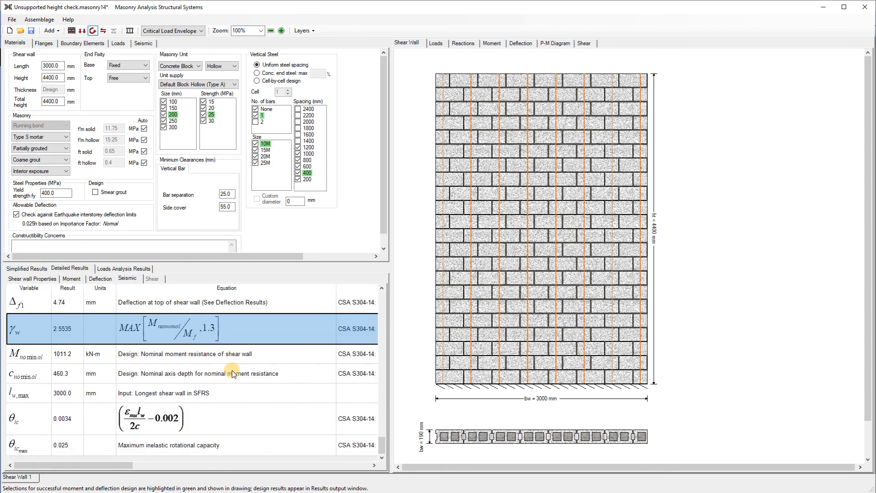